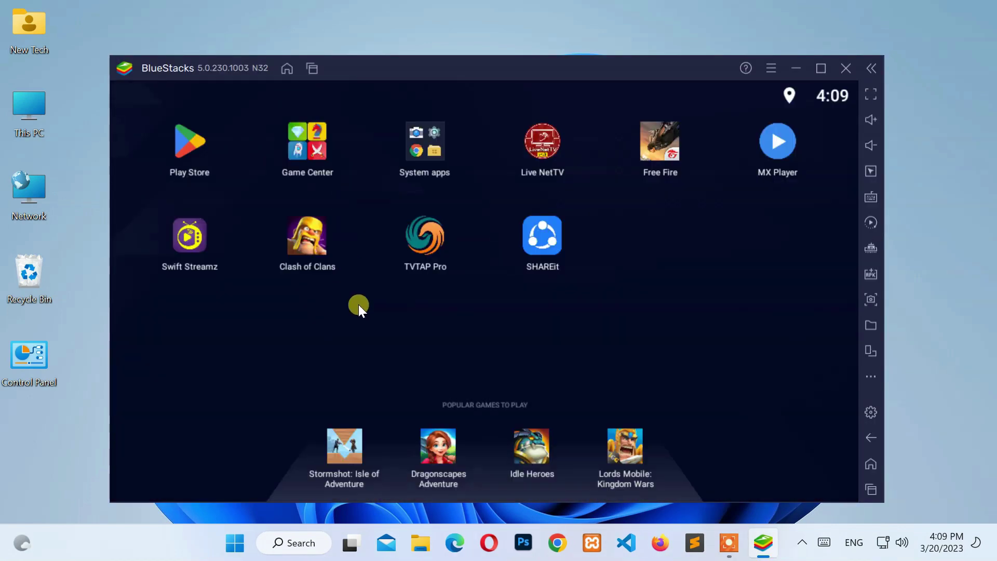
- Launch Clash of Clans and accept Download on its 'Play on latest version' prompt
{"action": "left_click", "coordinate": [295, 252]}
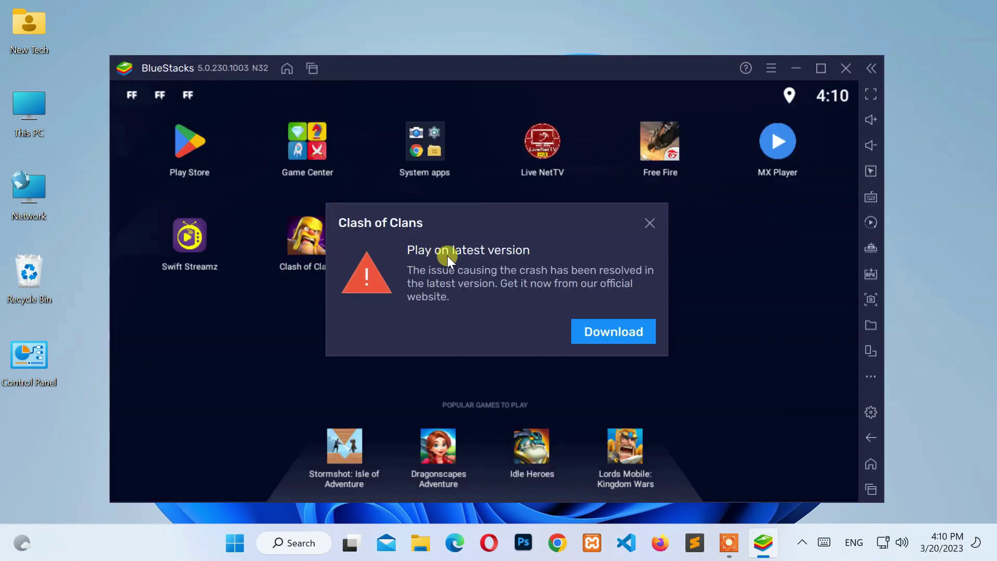
{"action": "left_click", "coordinate": [419, 278]}
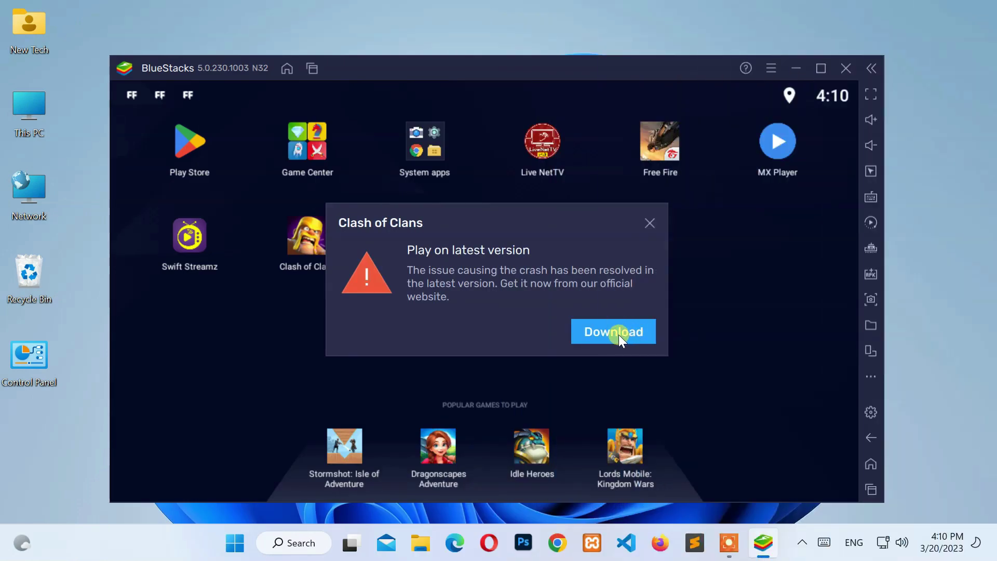
{"action": "left_click", "coordinate": [619, 334]}
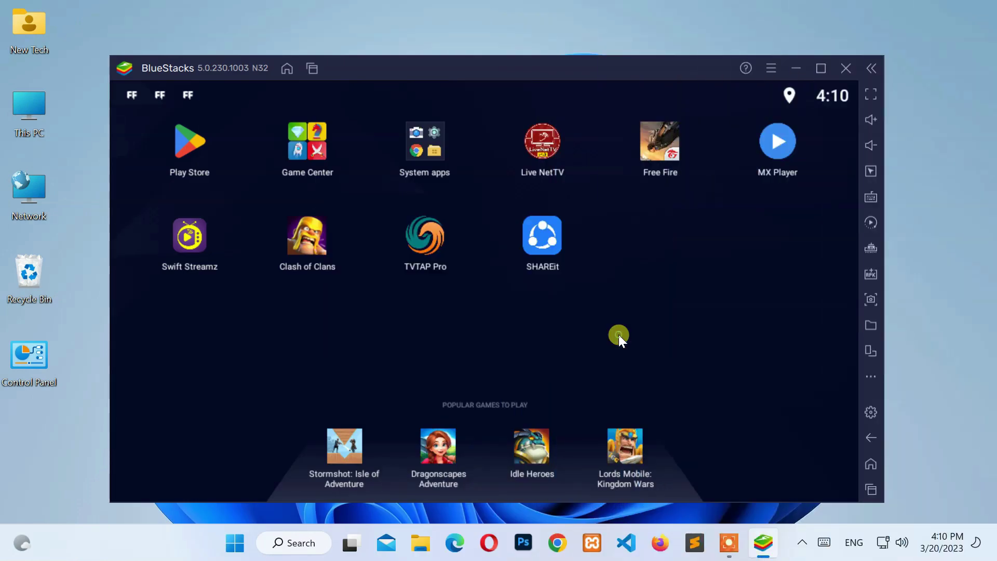
{"action": "scroll", "coordinate": [600, 343], "scroll_direction": "down", "scroll_amount": 1}
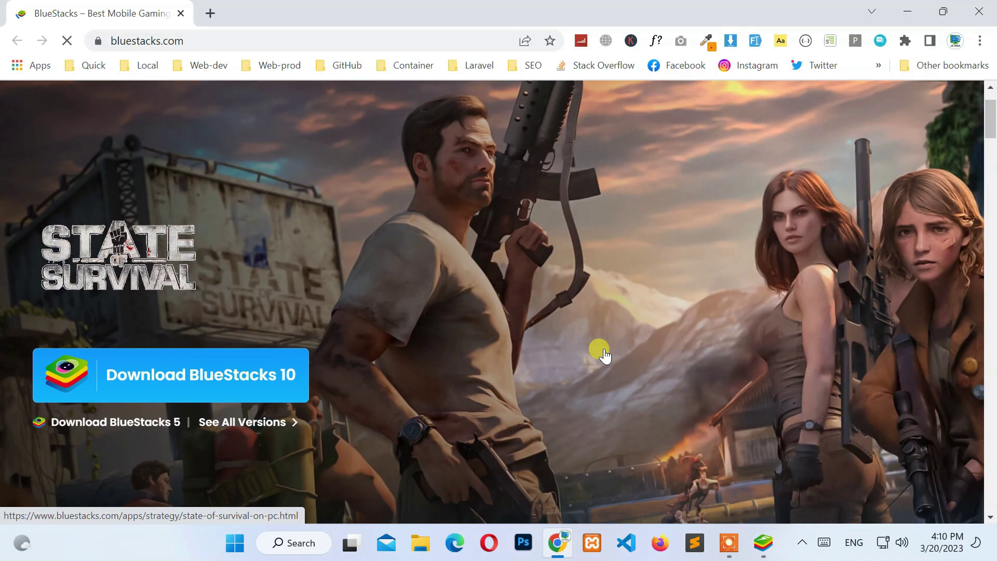
{"action": "scroll", "coordinate": [551, 370], "scroll_direction": "up", "scroll_amount": 1}
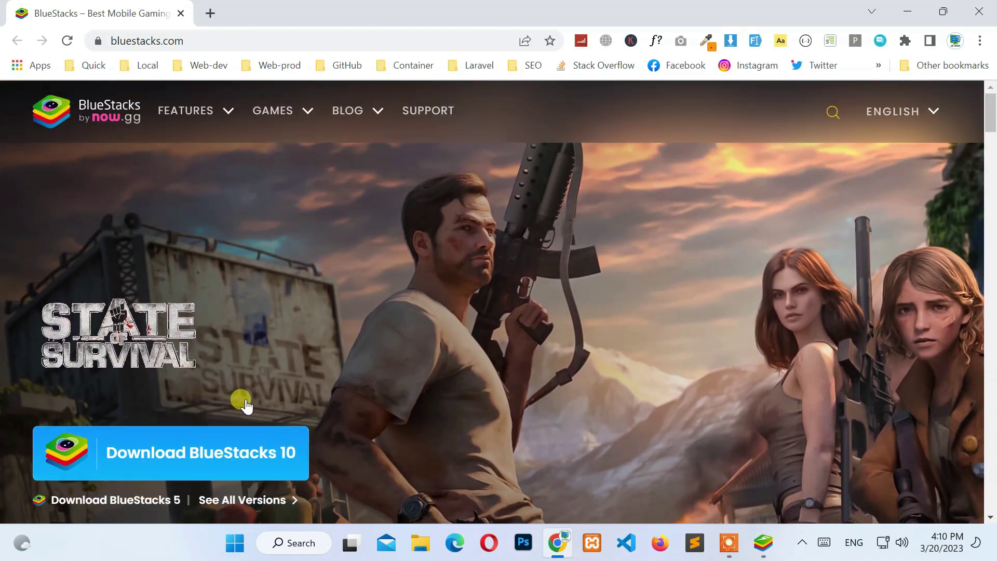
- Save the BlueStacks 10 installer from bluestacks.com to the Desktop
{"action": "left_click", "coordinate": [186, 455]}
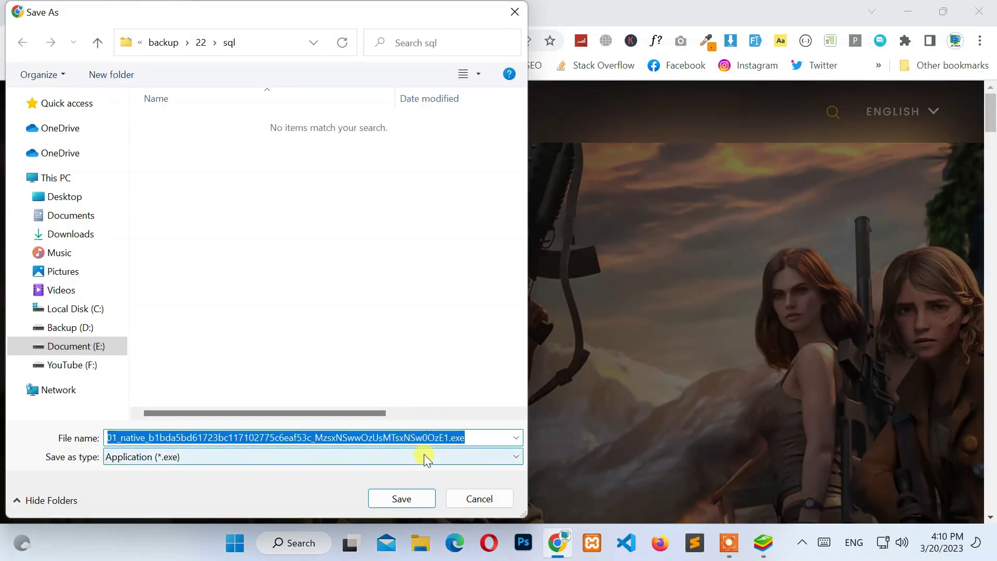
{"action": "left_click", "coordinate": [53, 198]}
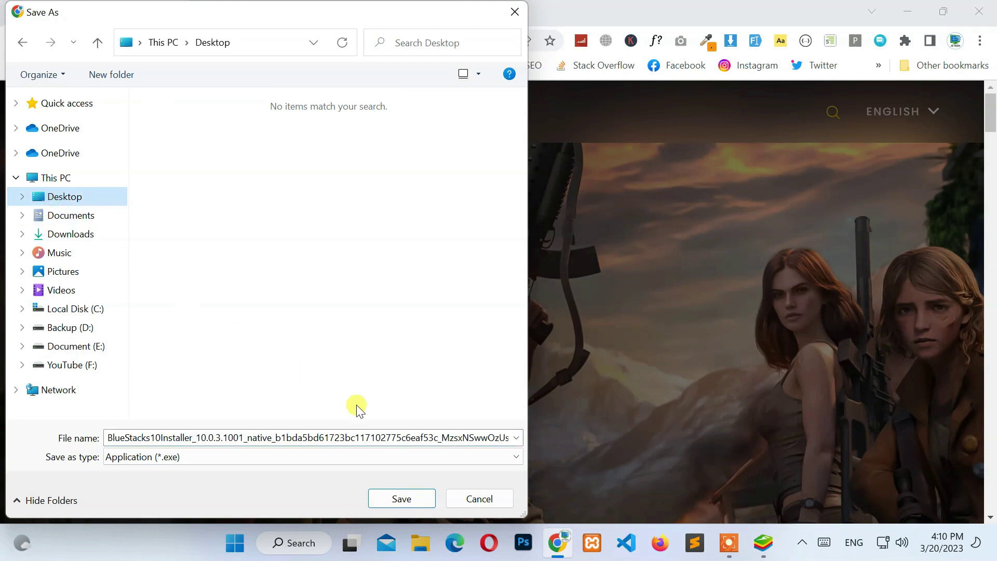
{"action": "left_click", "coordinate": [401, 498]}
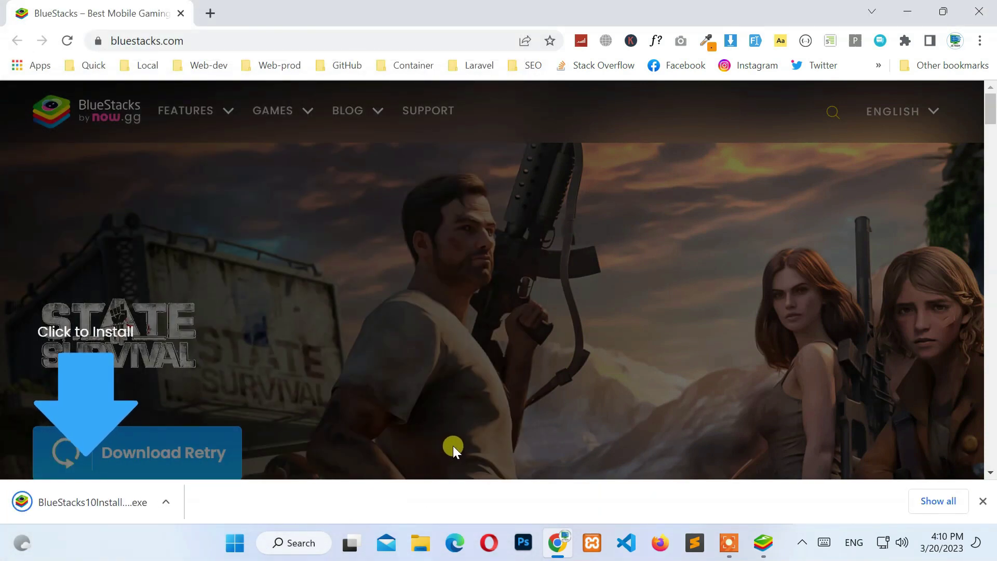
- Quit the running BlueStacks 5, confirming the Close prompt
{"action": "left_click", "coordinate": [978, 11]}
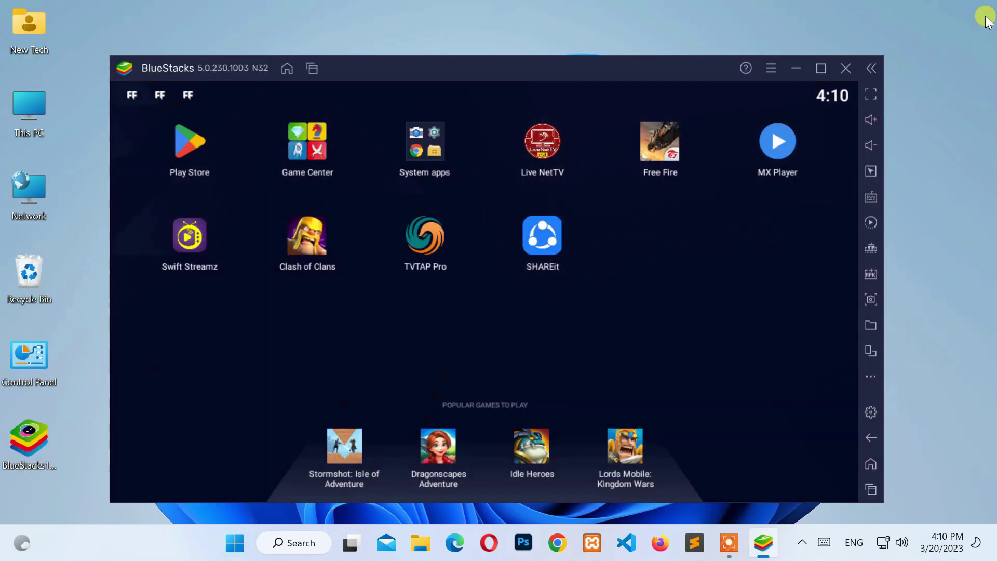
{"action": "left_click", "coordinate": [846, 68]}
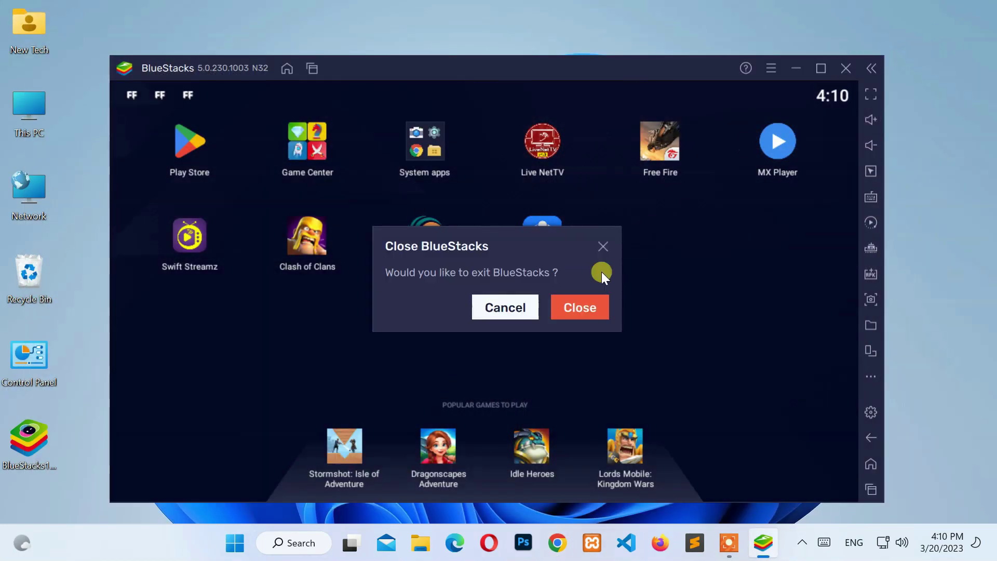
{"action": "left_click", "coordinate": [580, 305]}
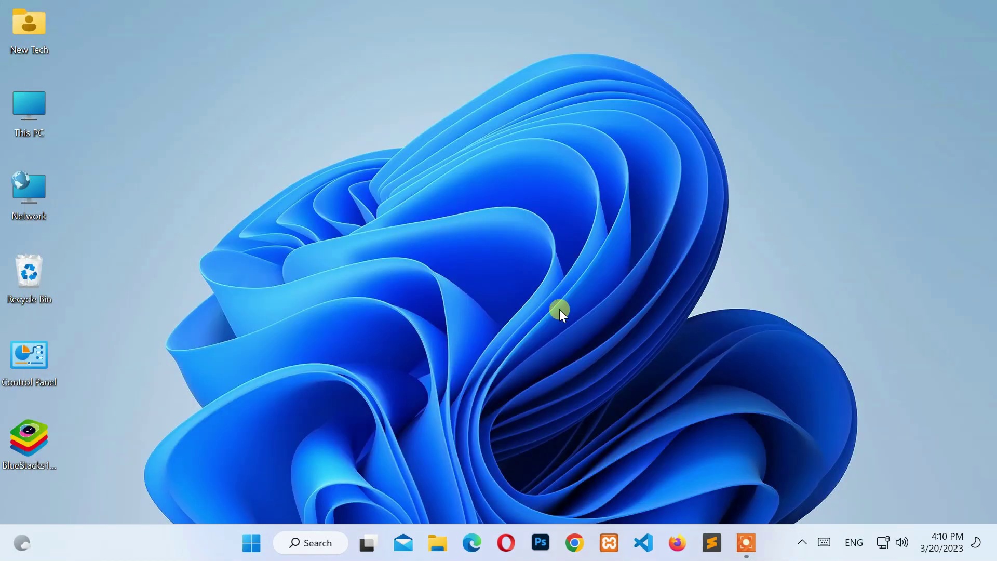
- Run the downloaded BlueStacks 10 installer from the desktop
{"action": "left_click", "coordinate": [26, 452]}
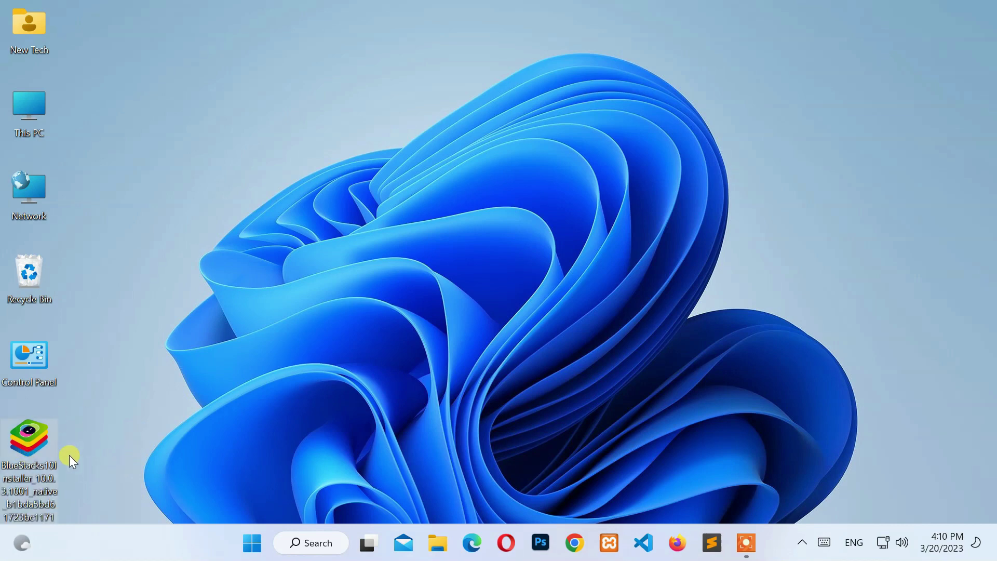
{"action": "right_click", "coordinate": [45, 436]}
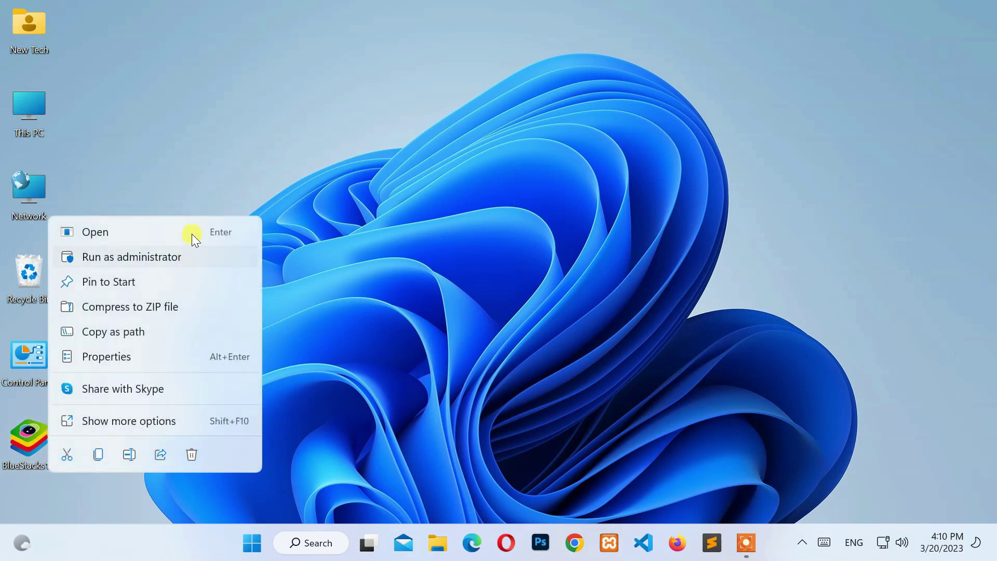
{"action": "left_click", "coordinate": [193, 230]}
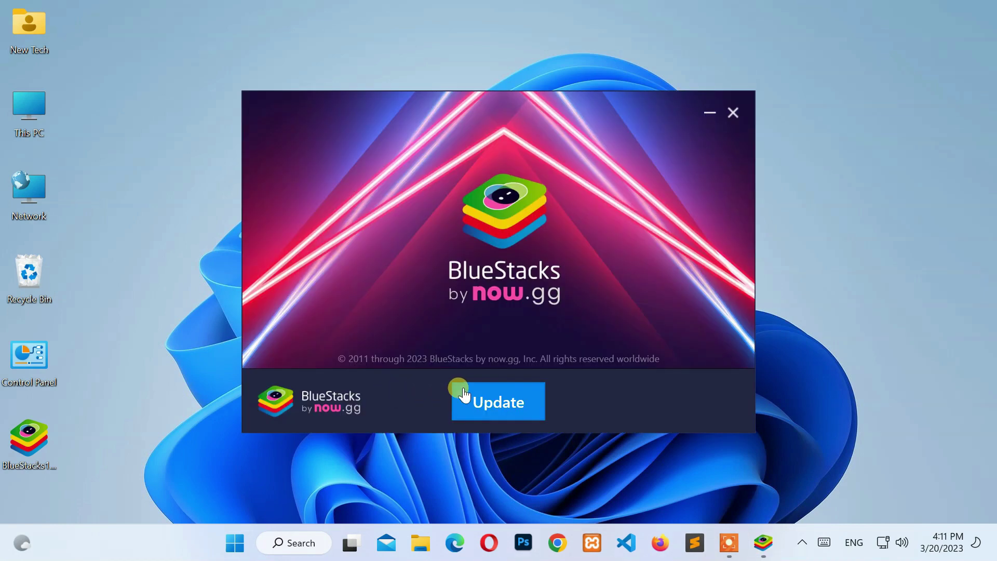
- Start the installer's Update to install BlueStacks 10
{"action": "left_click", "coordinate": [498, 402]}
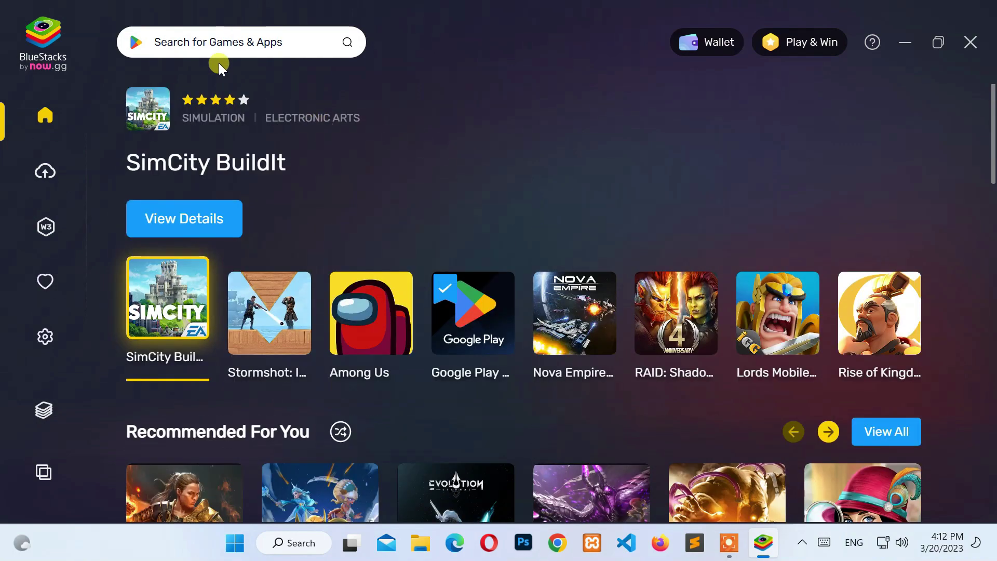
- Search for Clash of Clans and play it on the App Player
{"action": "left_click", "coordinate": [232, 43]}
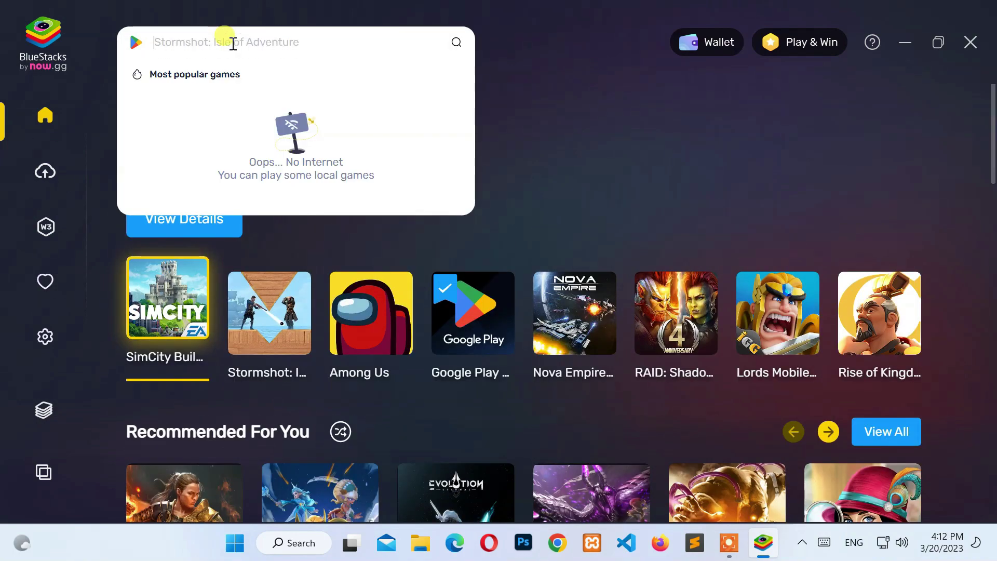
{"action": "type", "text": "c"}
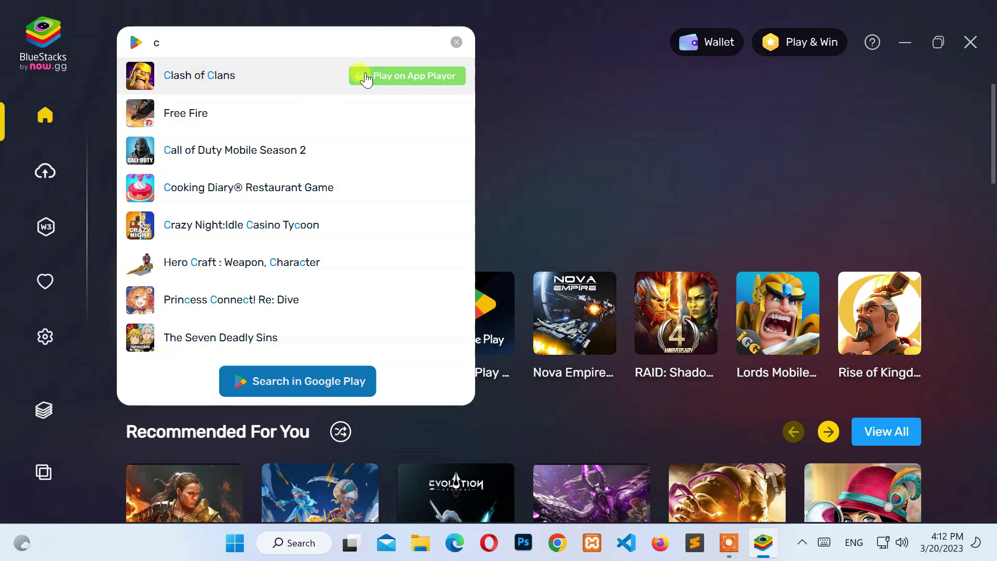
{"action": "left_click", "coordinate": [379, 80]}
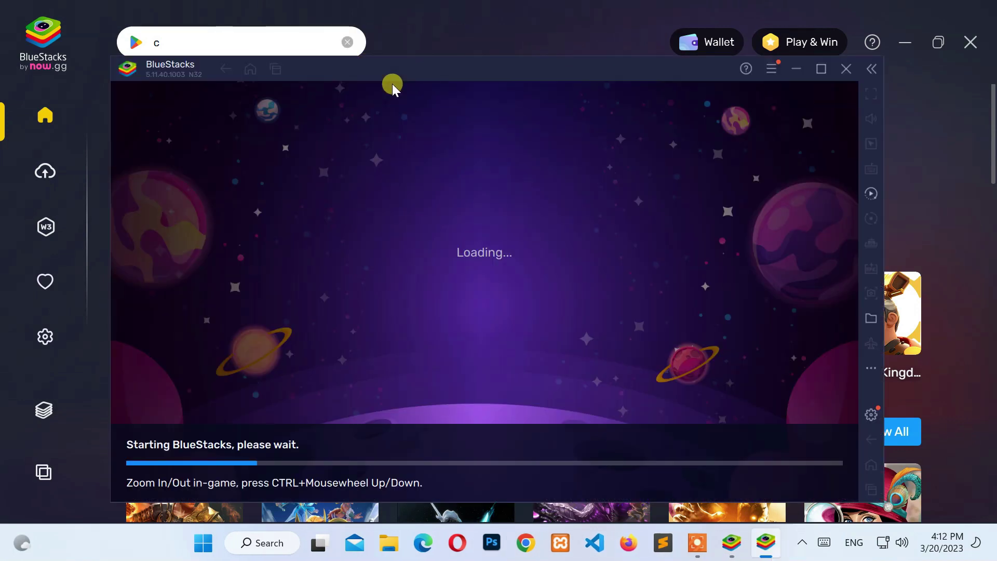